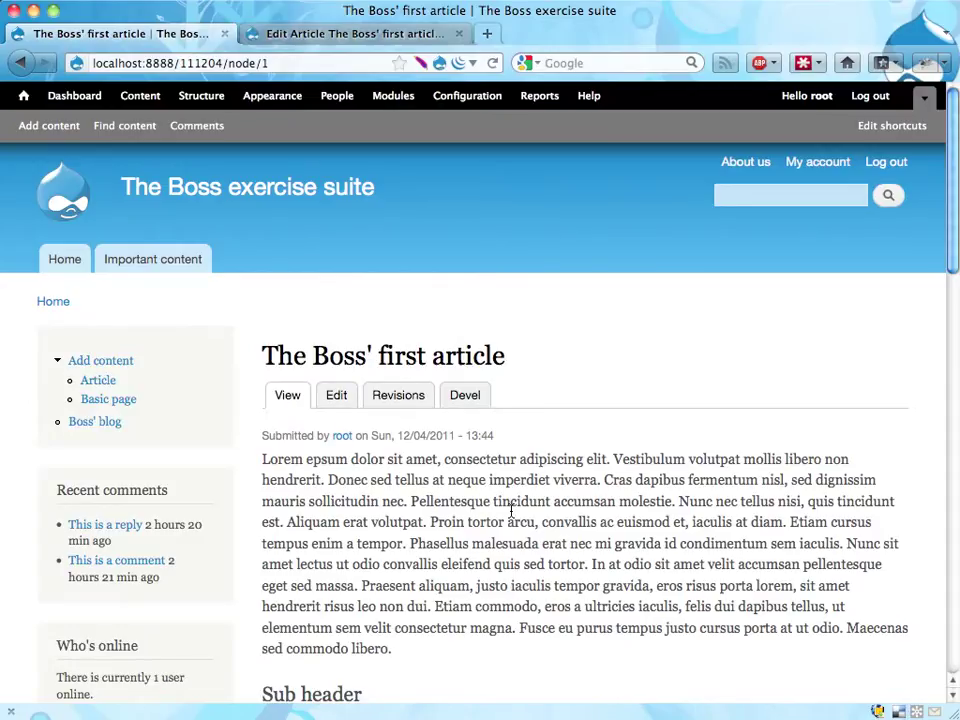
Step: Select the Sub header text on the article page to inspect how it renders
scroll(568, 519, down, 3)
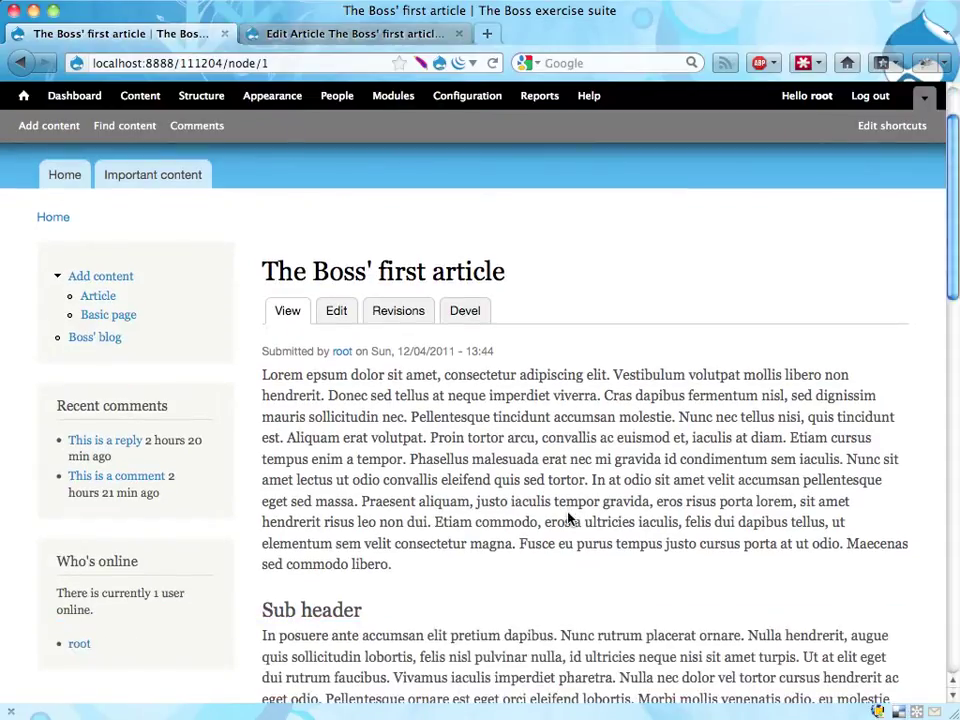
triple_click(315, 612)
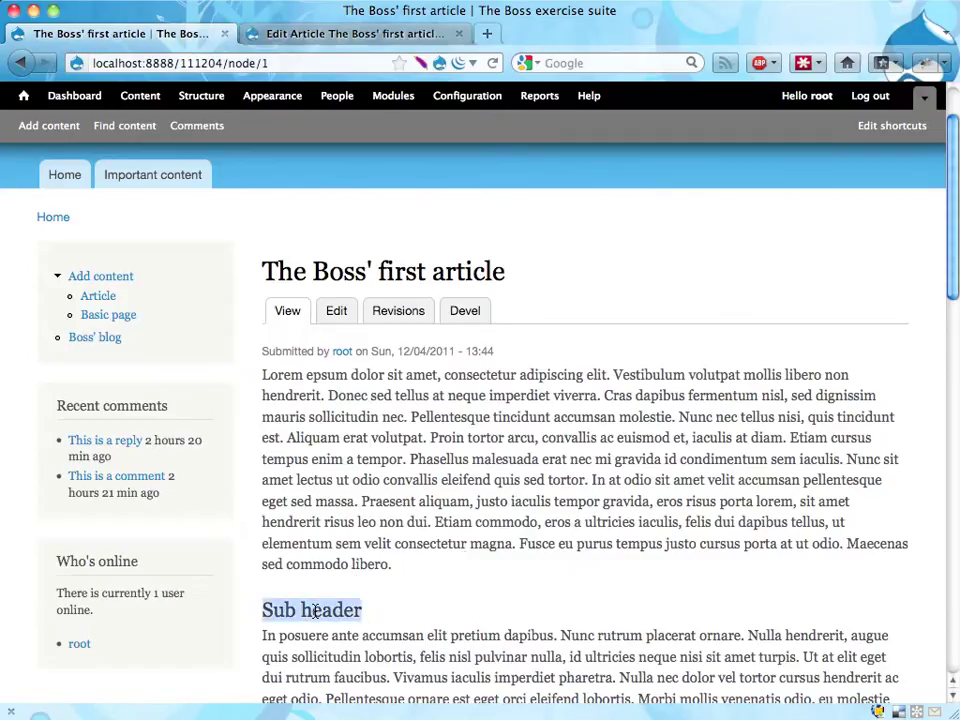
click(384, 624)
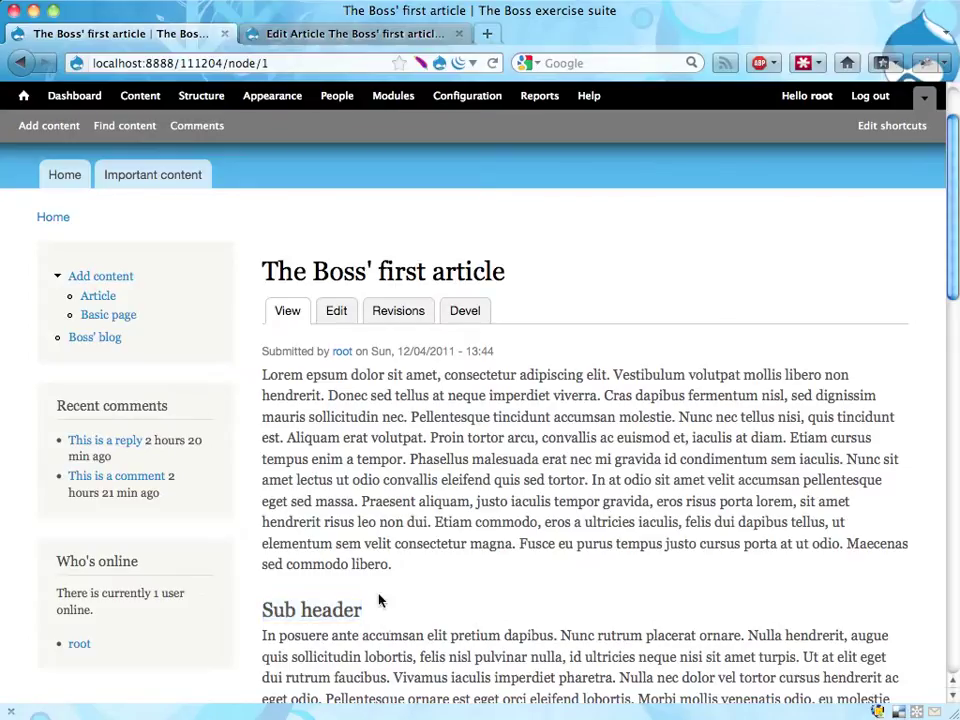
Step: In the edit form, check the <h2> markup and save the article with Filtered HTML kept
click(395, 35)
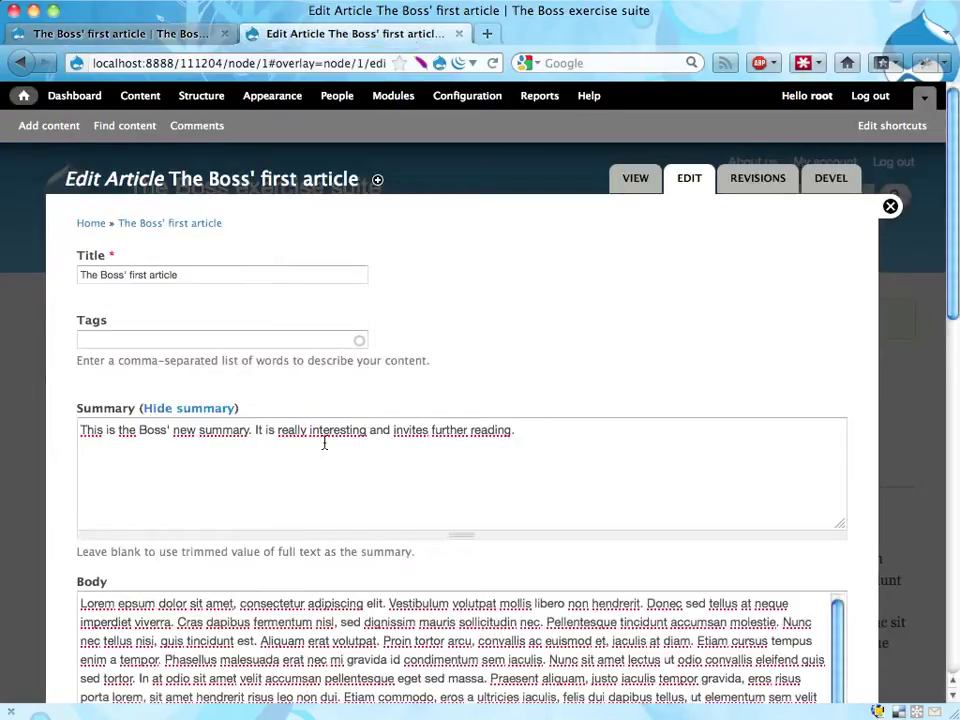
scroll(542, 294, down, 5)
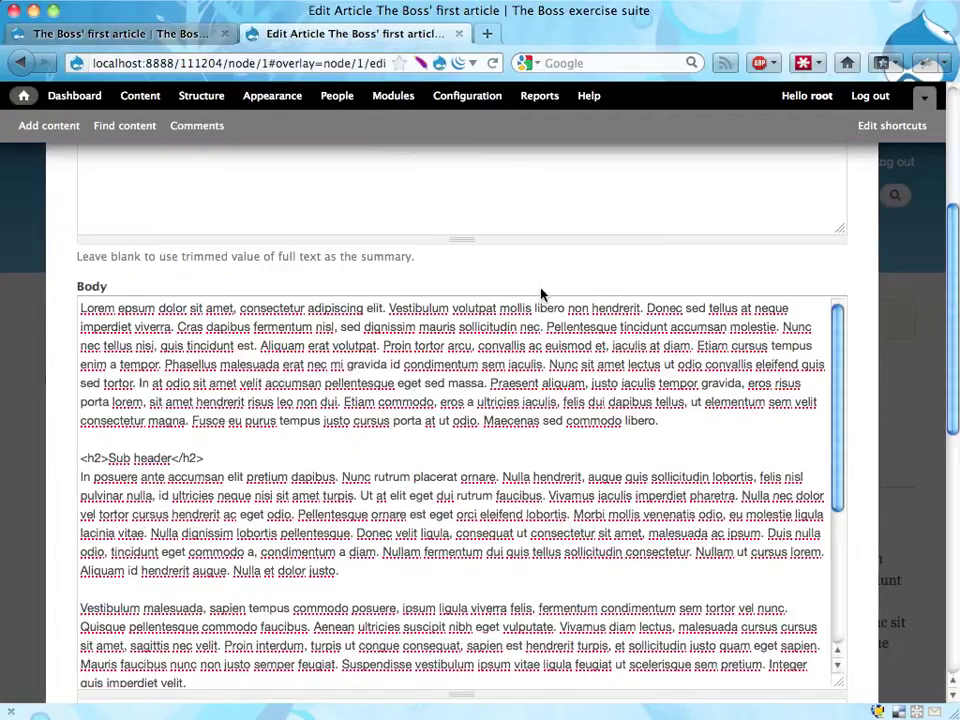
click(204, 458)
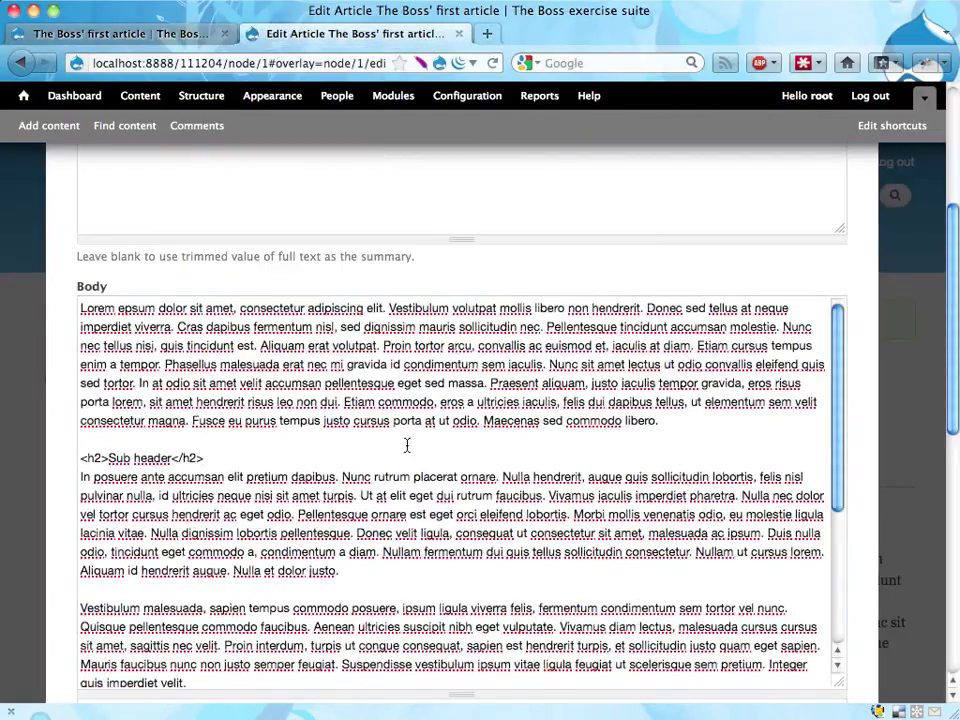
scroll(767, 233, down, 5)
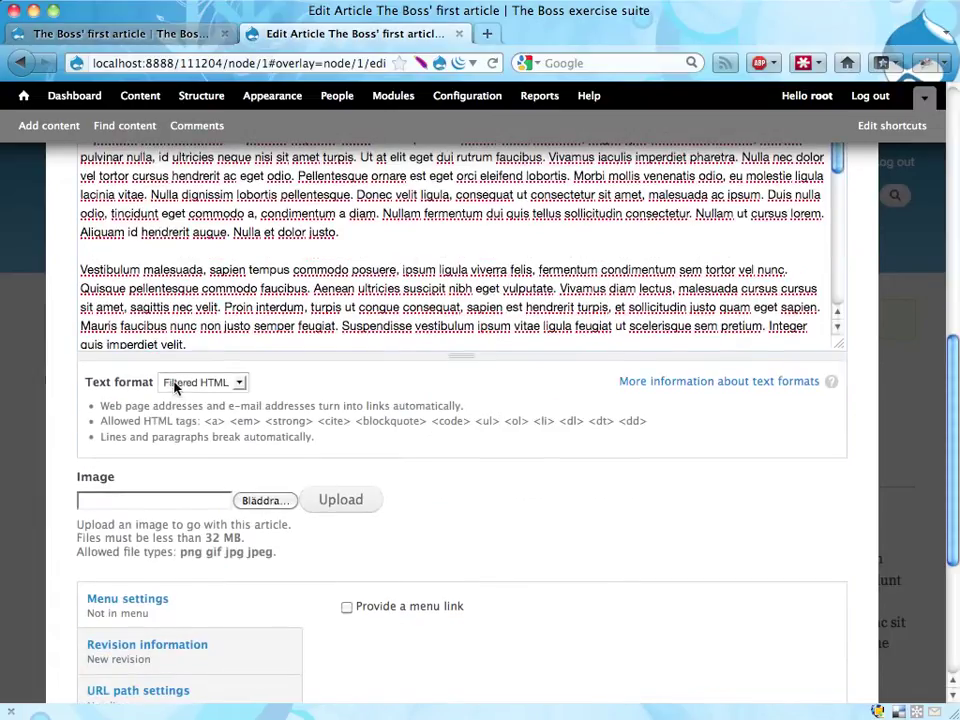
click(186, 383)
click(186, 400)
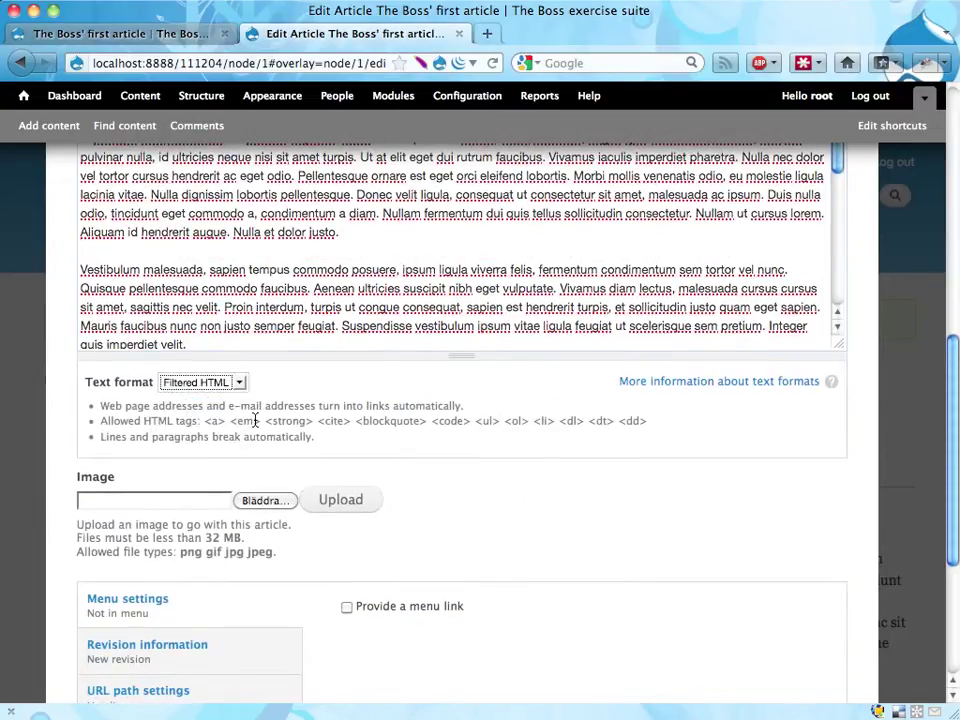
scroll(256, 422, down, 4)
click(114, 627)
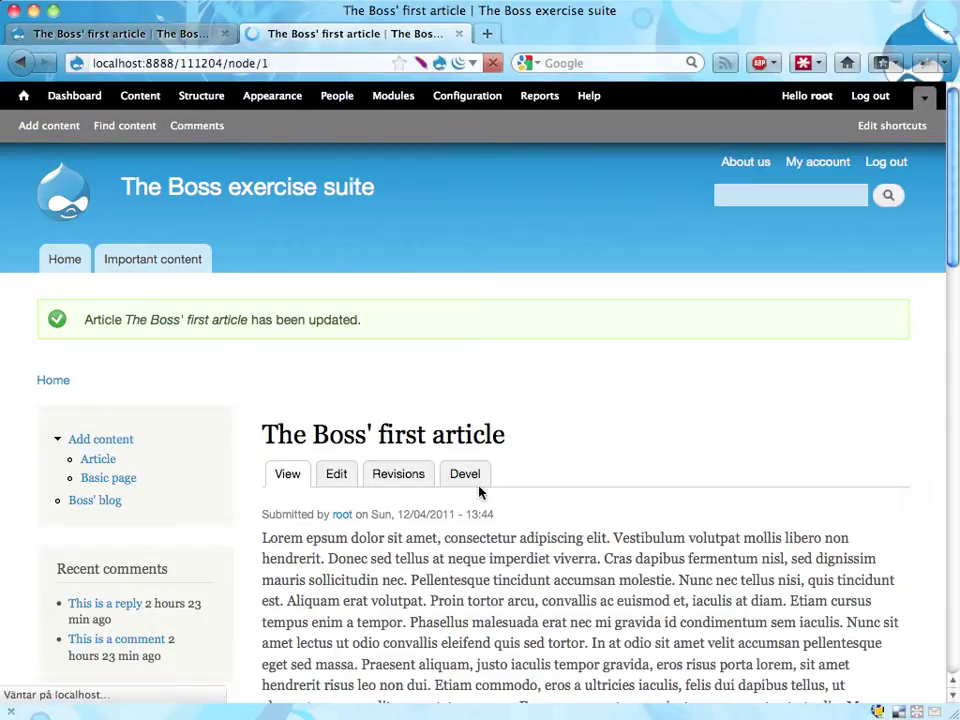
Step: Compare the saved article's plain-text Sub header with the heading still shown in the older tab
scroll(500, 443, down, 6)
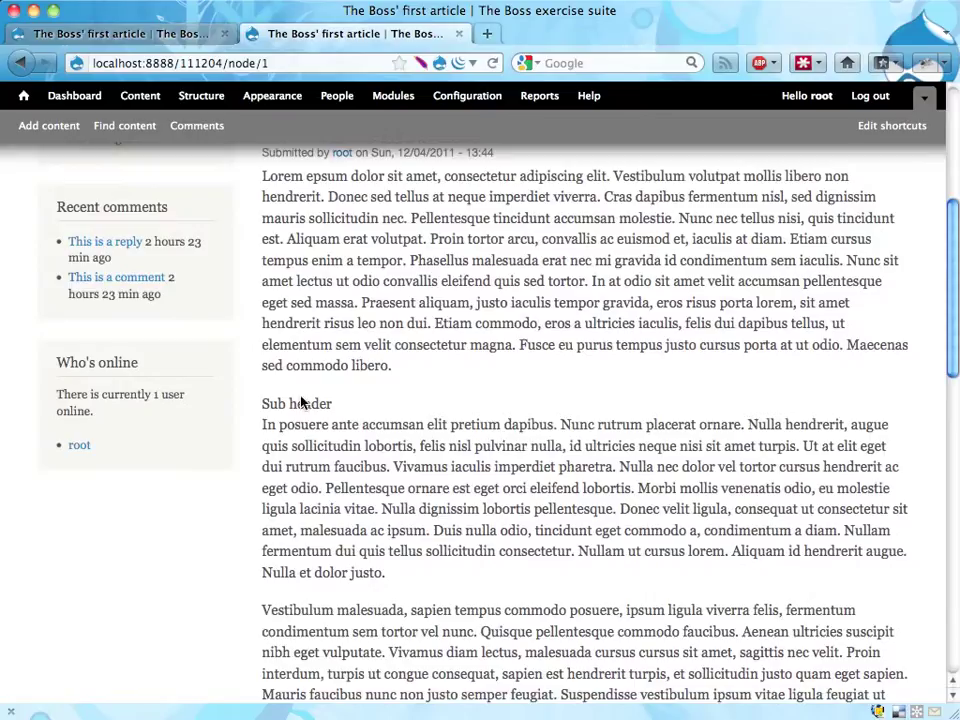
triple_click(302, 402)
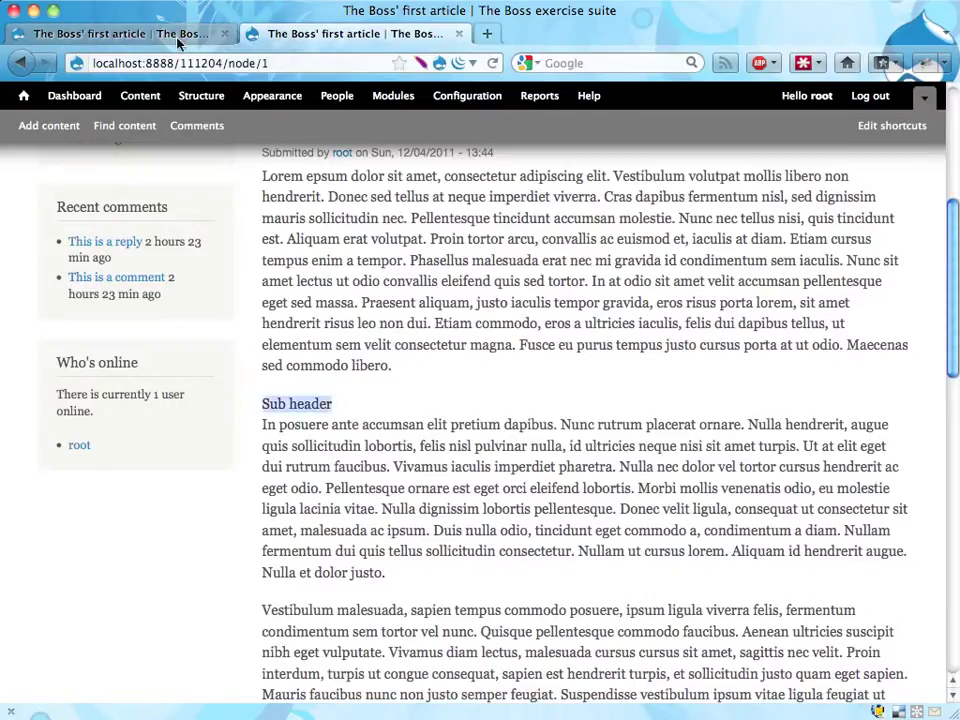
click(178, 42)
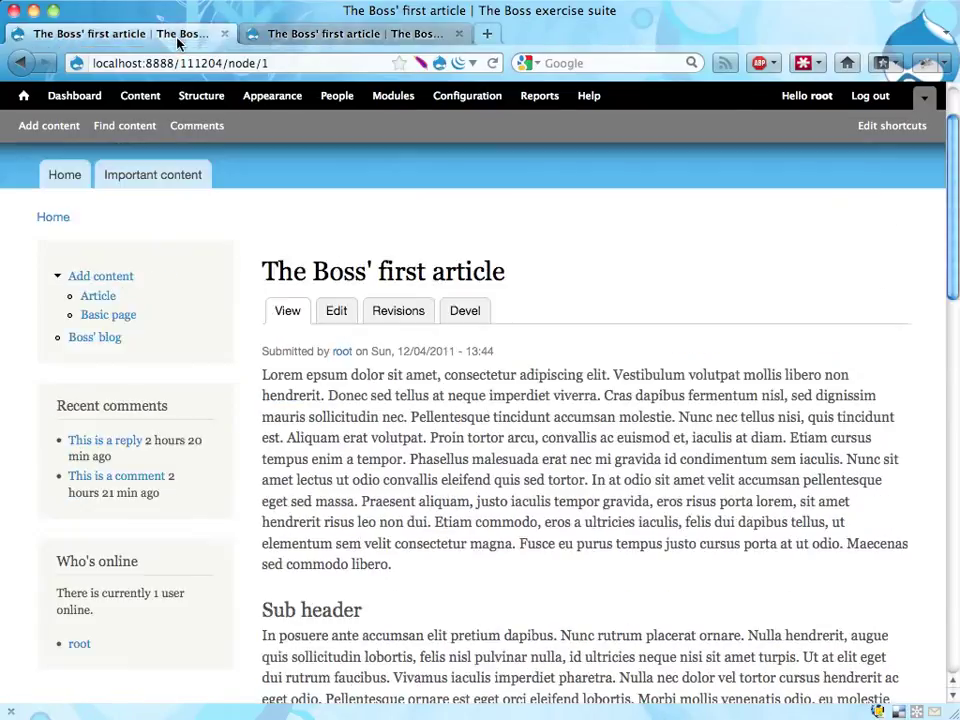
click(392, 38)
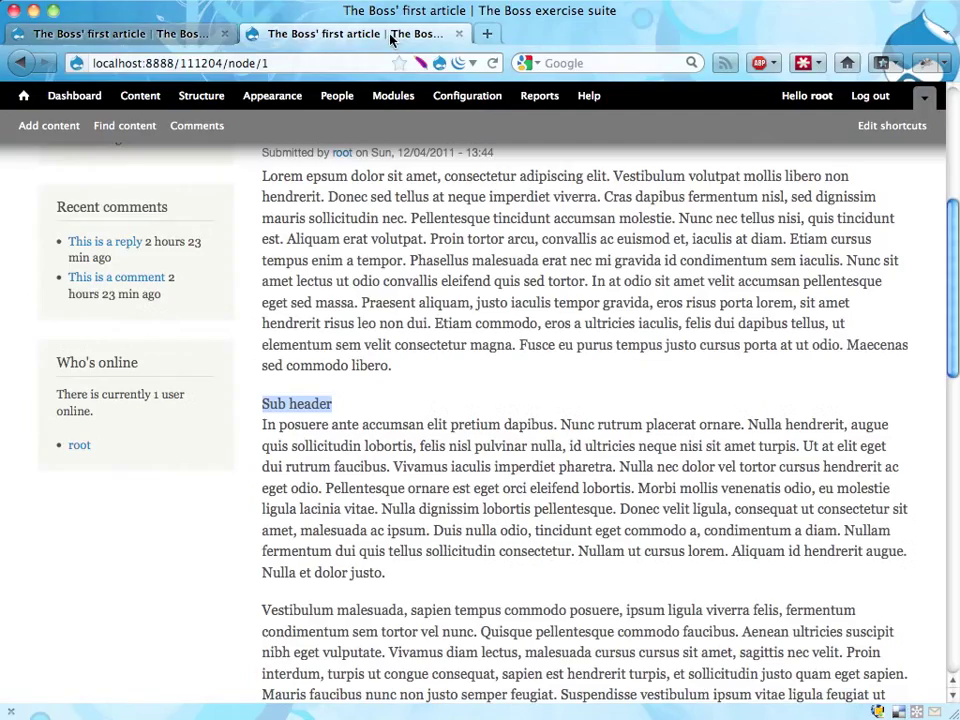
click(181, 40)
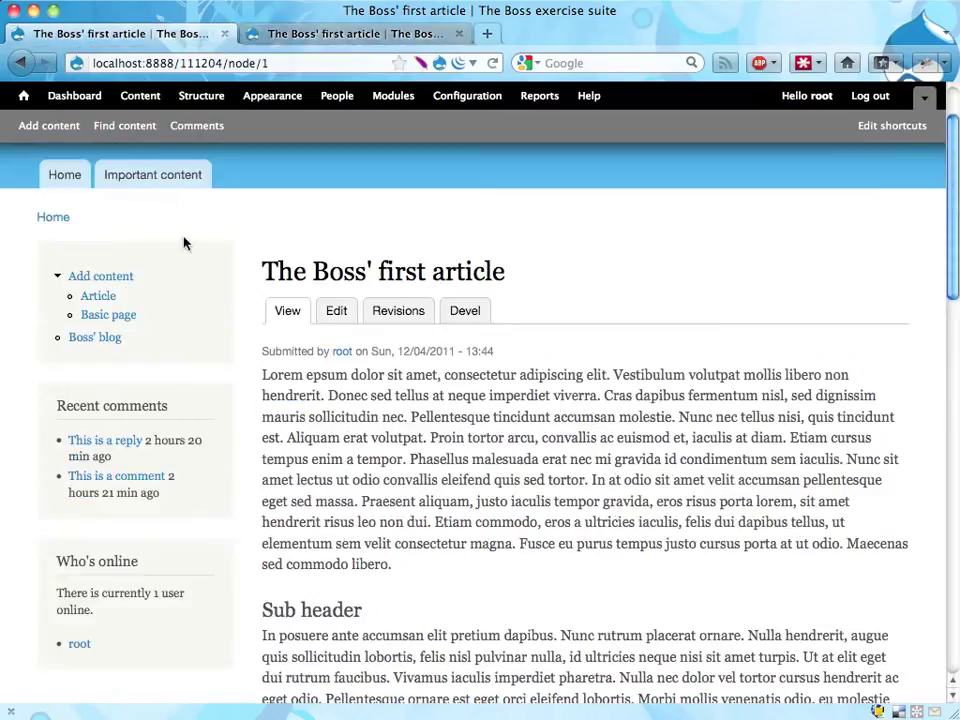
Step: Go from Configuration to Text formats under Content authoring
click(476, 104)
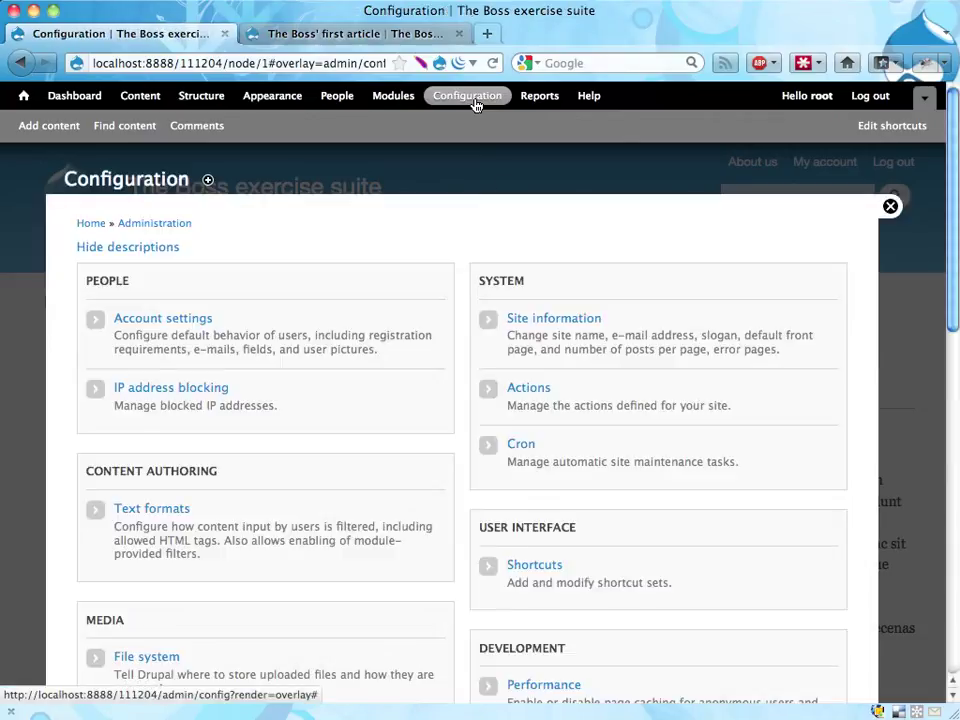
scroll(422, 395, down, 2)
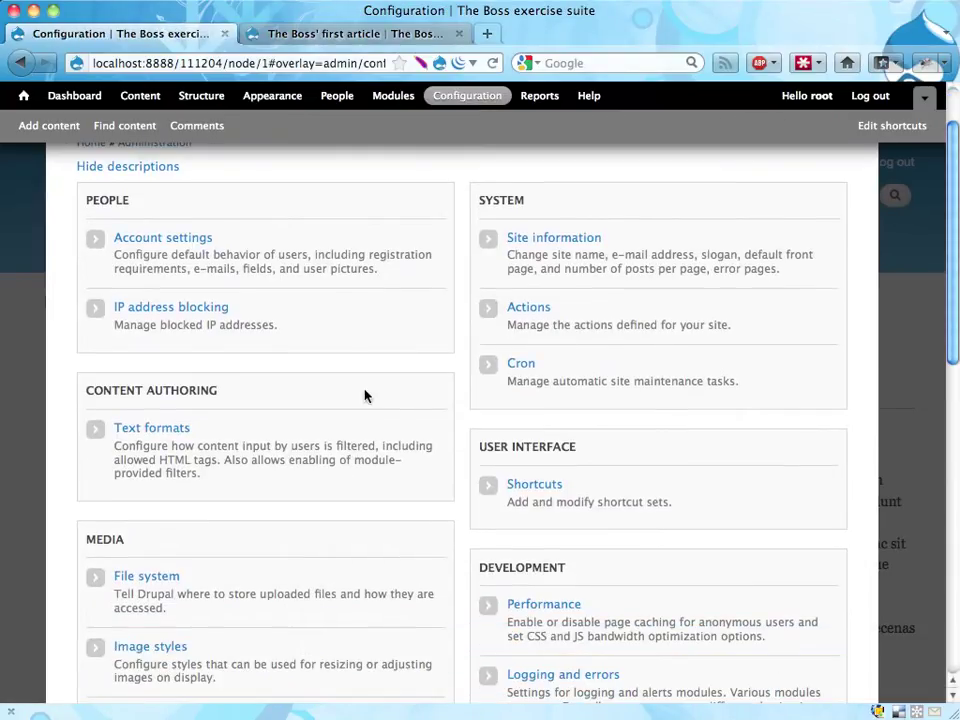
click(163, 430)
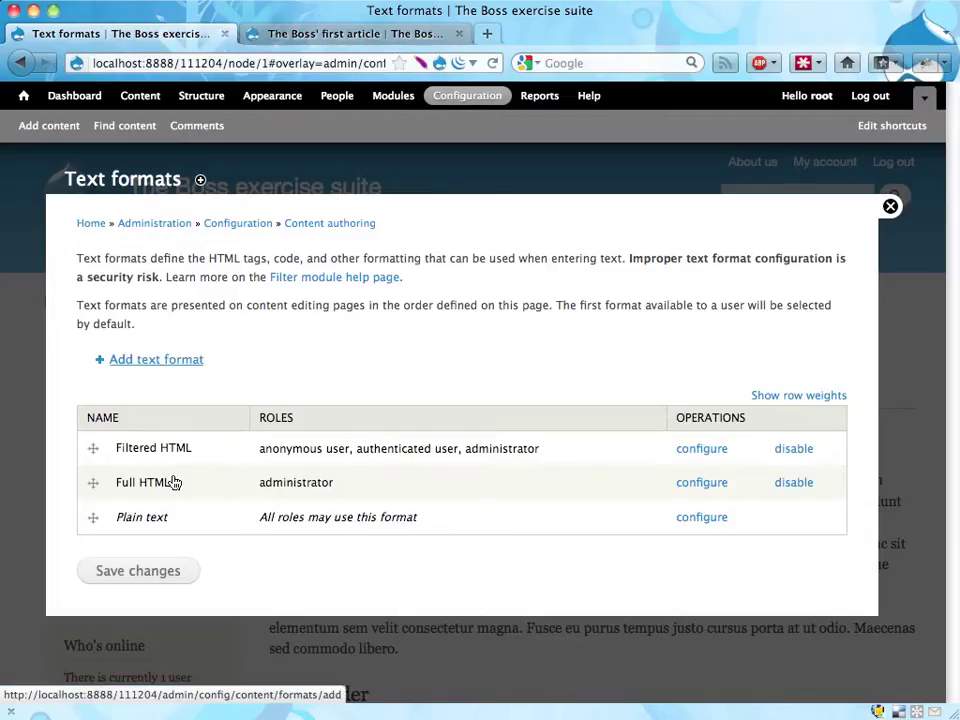
Step: Open Filtered HTML's settings and tick the editor role, then scroll down to Filter settings
click(699, 449)
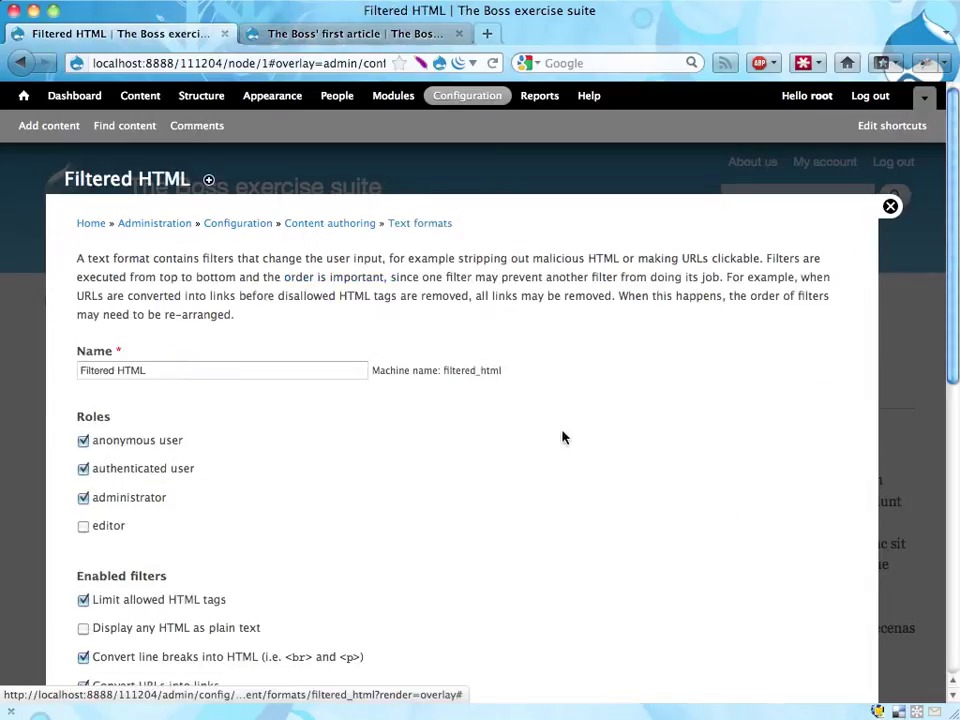
scroll(563, 437, down, 5)
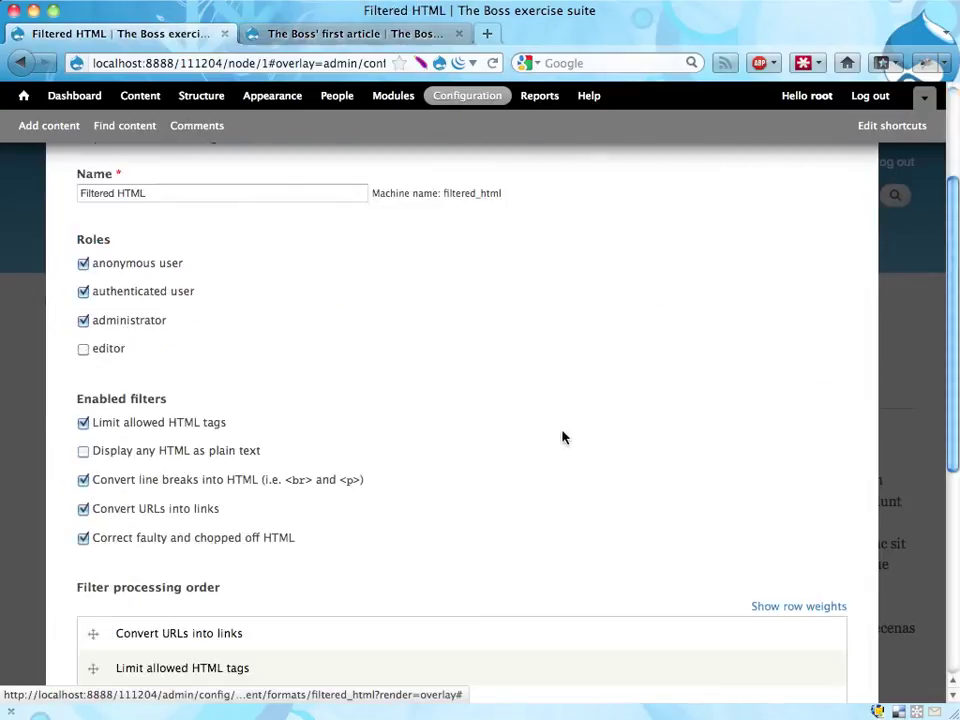
scroll(563, 437, down, 3)
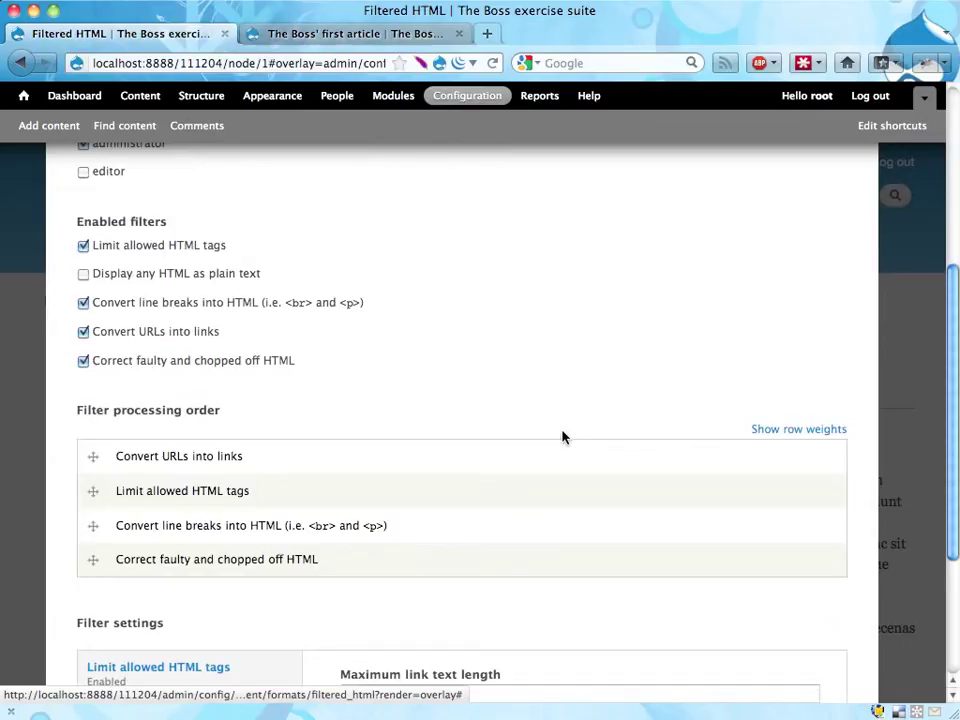
scroll(435, 392, down, 4)
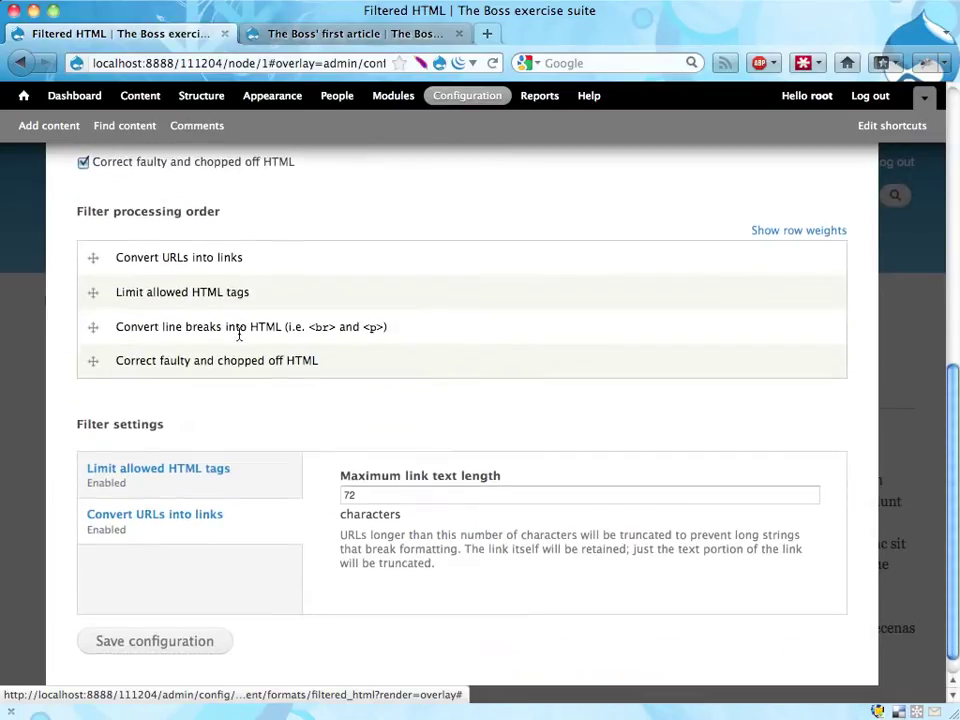
scroll(300, 360, up, 3)
scroll(298, 362, up, 8)
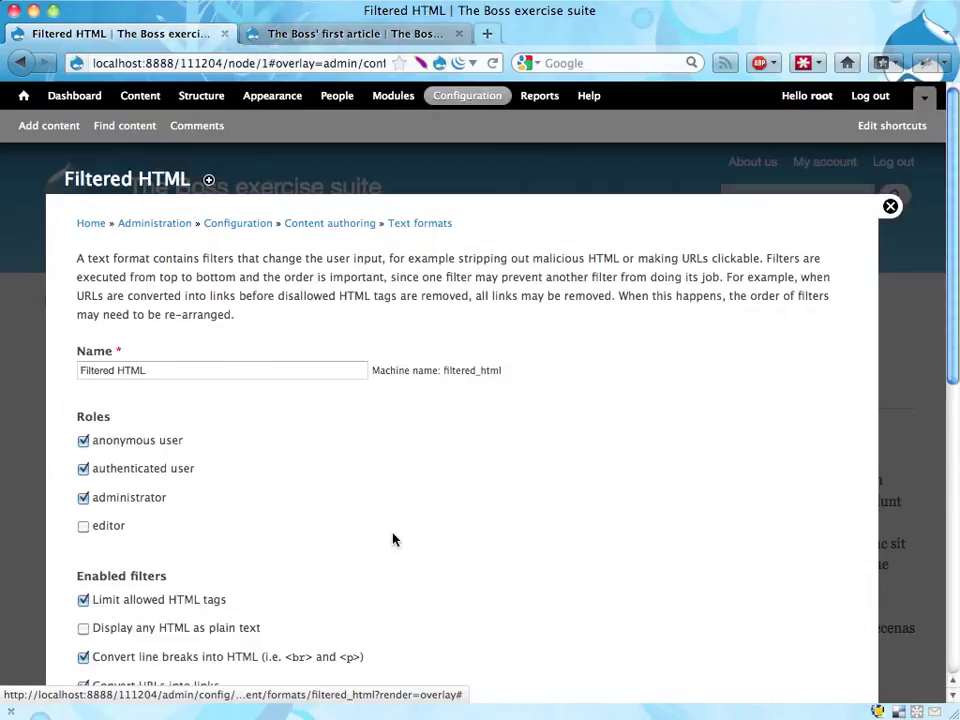
scroll(393, 540, down, 2)
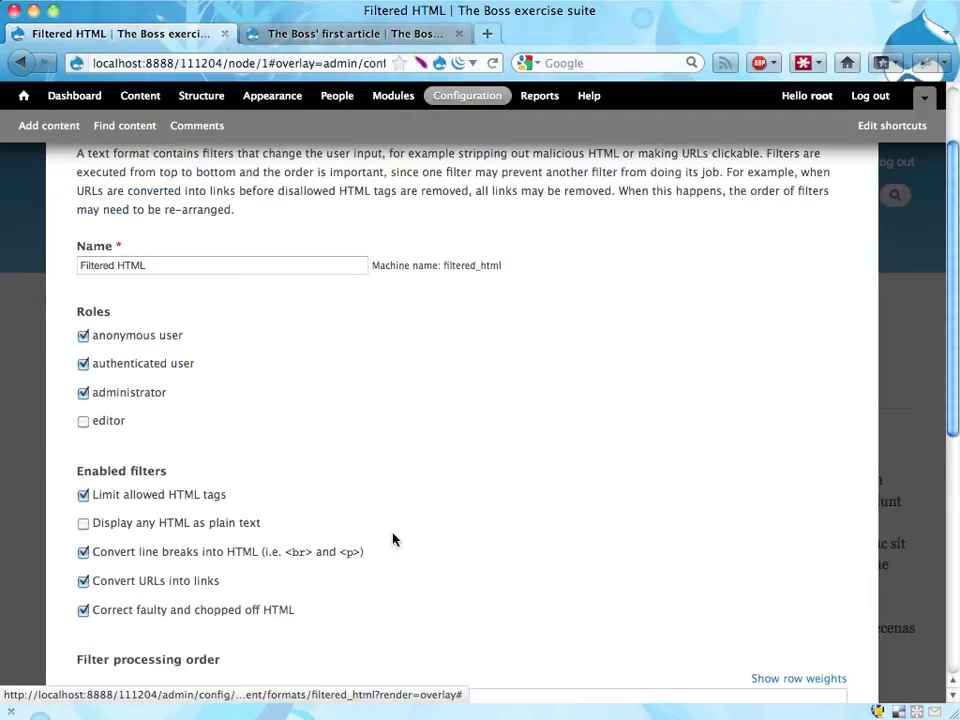
click(83, 422)
scroll(237, 459, down, 3)
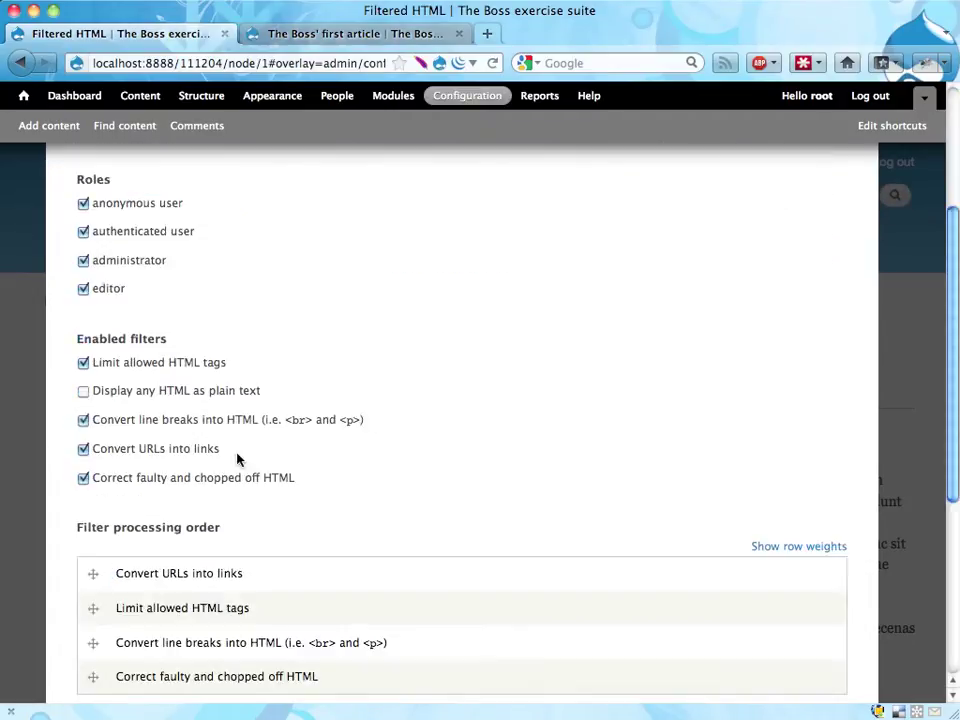
scroll(237, 459, down, 3)
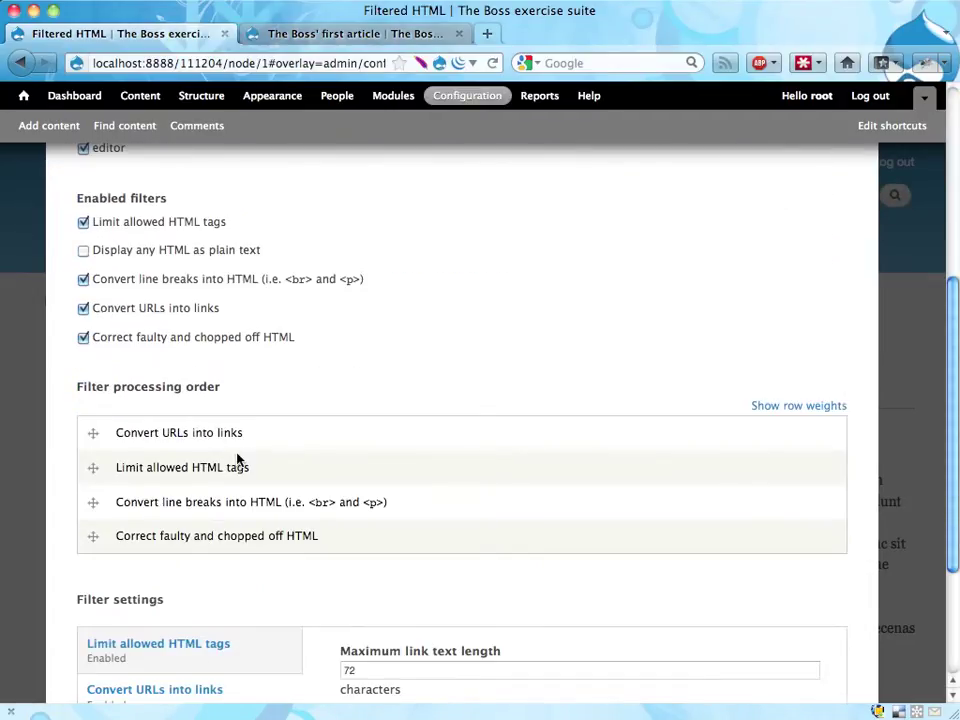
scroll(237, 459, down, 4)
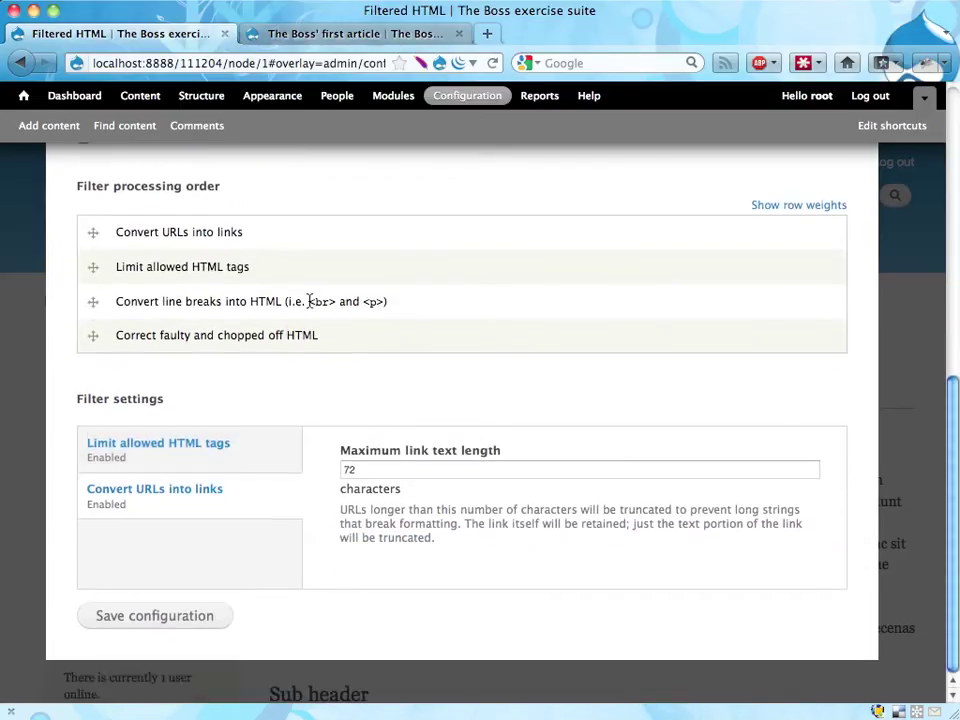
Step: Append <h2> <h3> <h4> to Filtered HTML's allowed tags and save the configuration
click(174, 459)
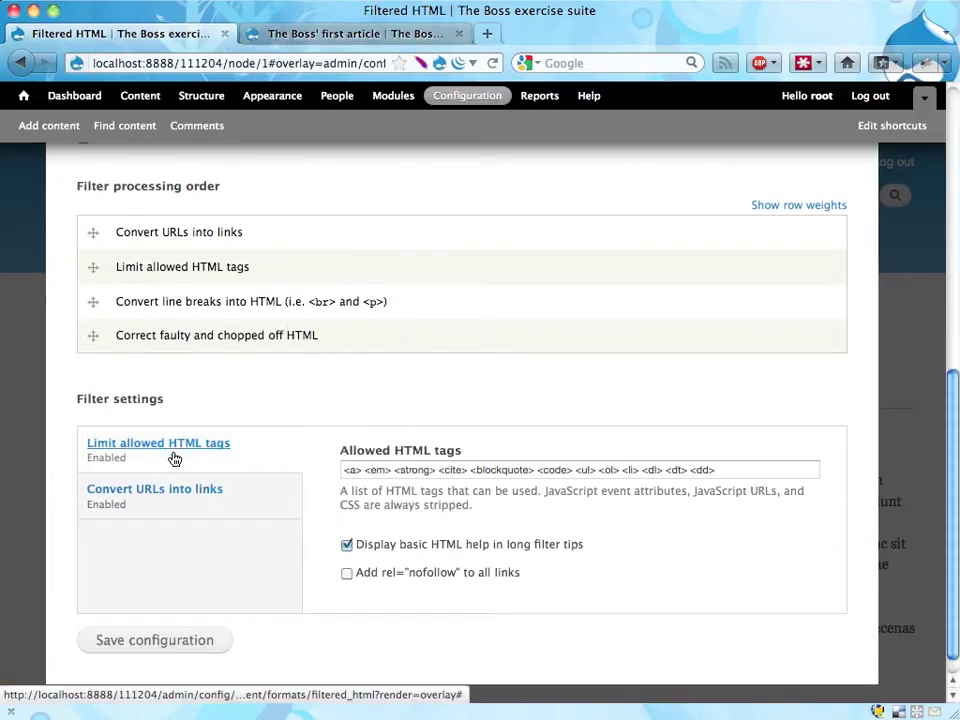
triple_click(392, 452)
click(790, 471)
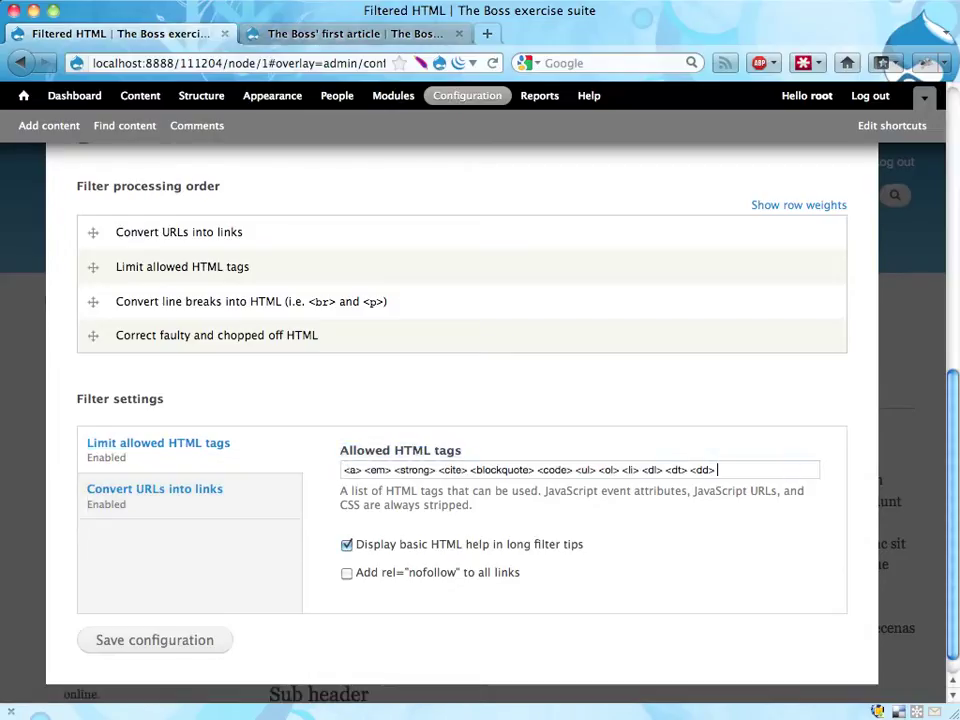
text(<h2> <h3> )
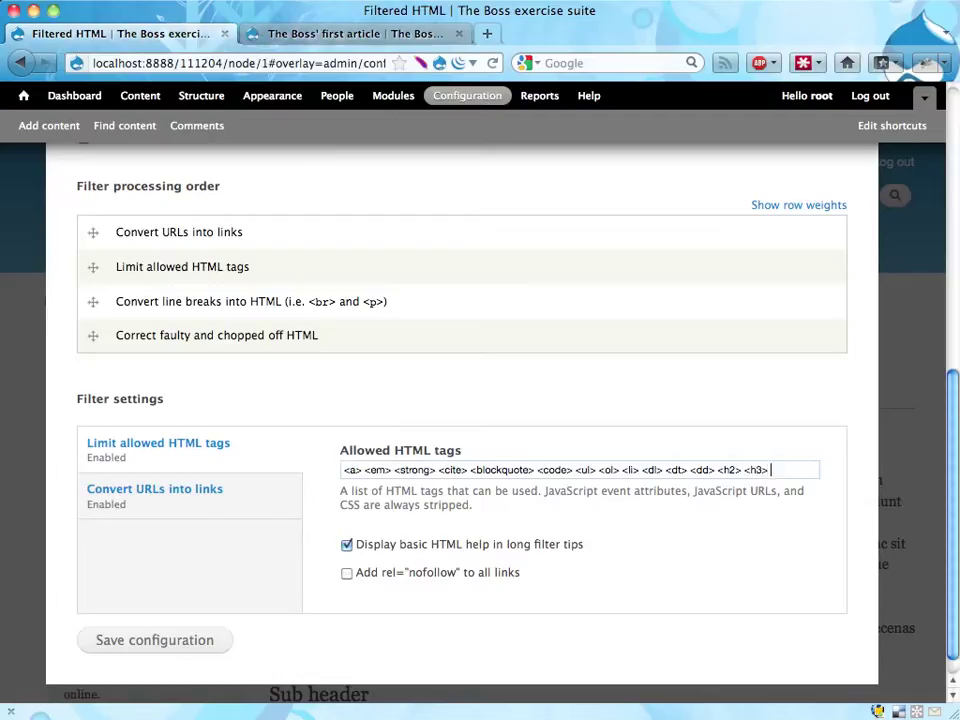
text(<h4>)
click(167, 645)
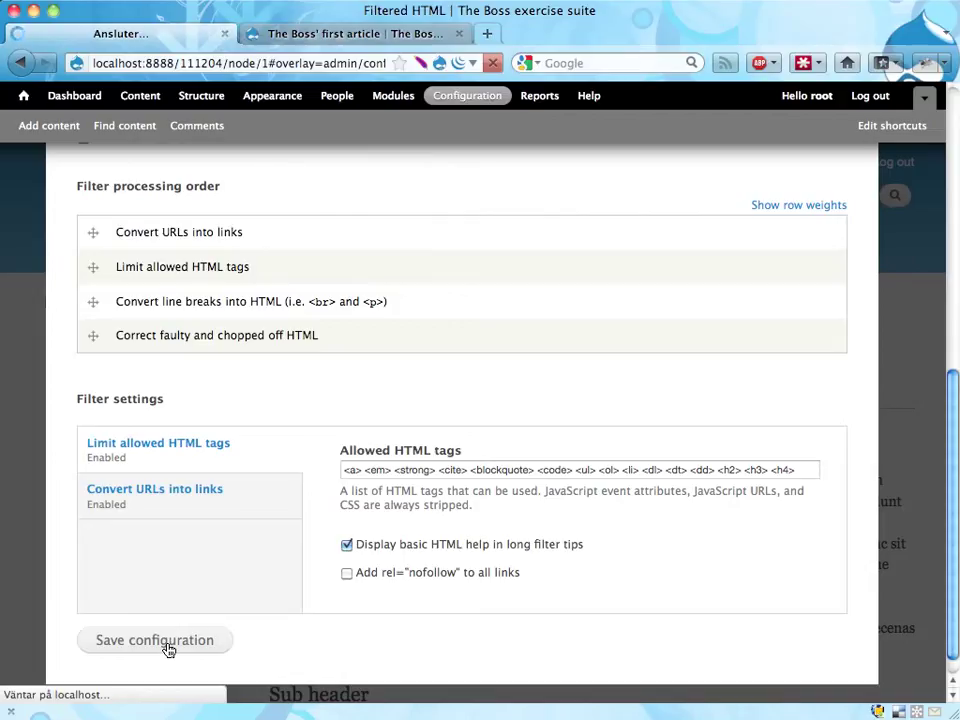
Step: Reload the article and confirm Sub header now renders as a heading above its paragraph
click(383, 36)
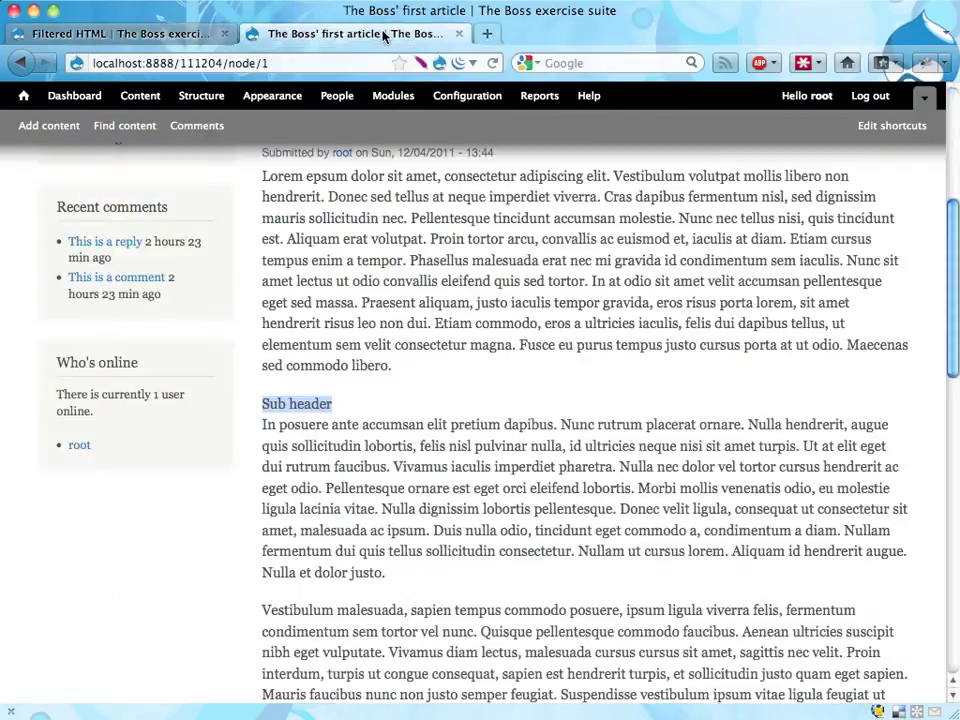
click(495, 280)
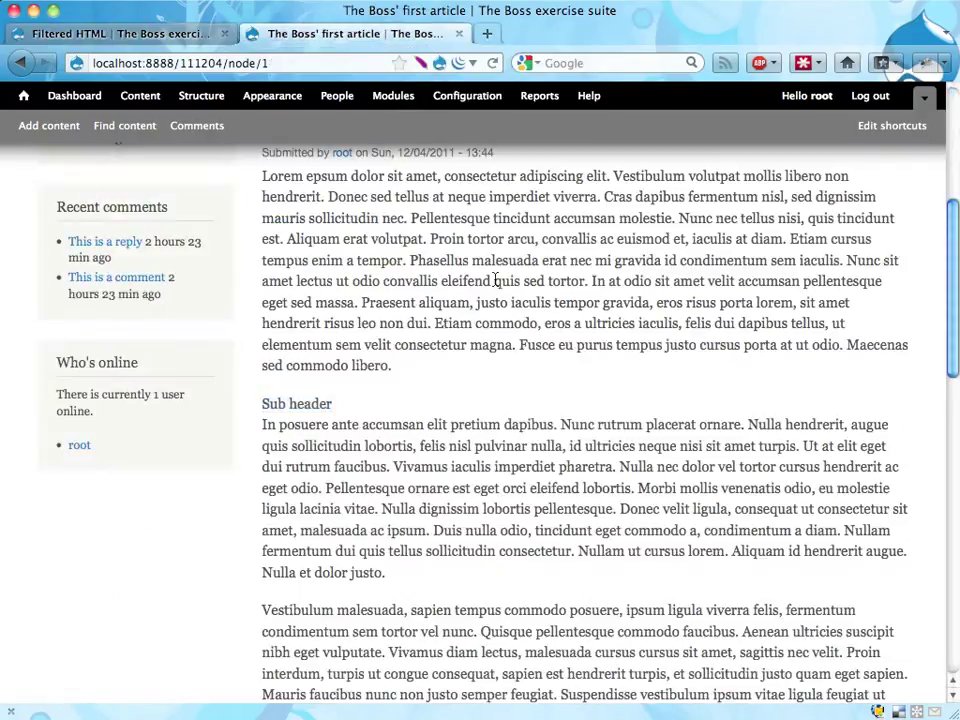
drag(312, 239, 344, 466)
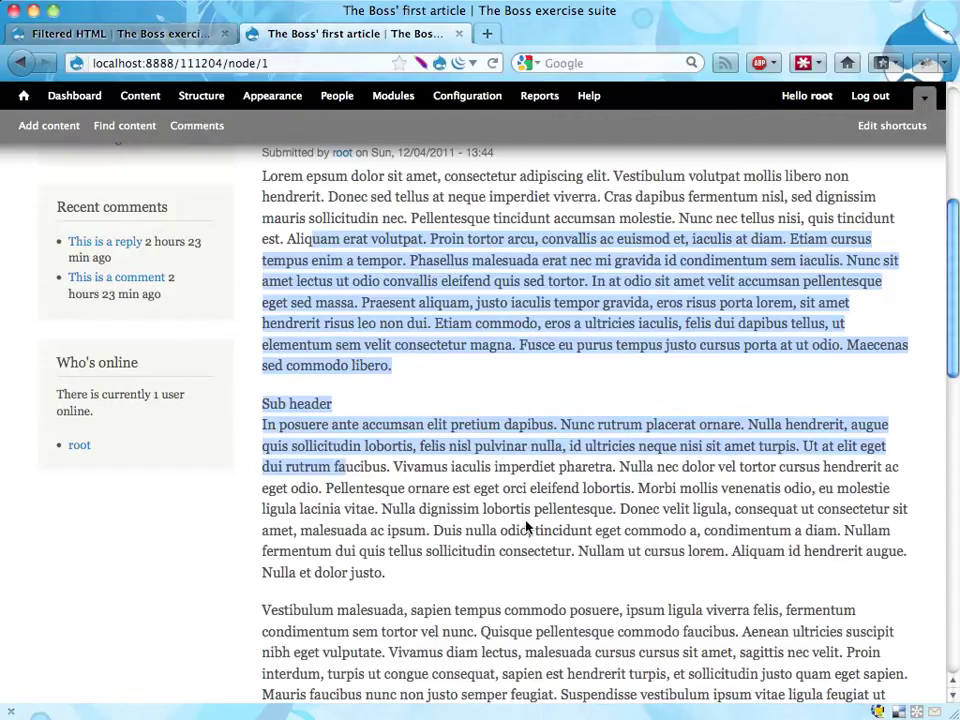
key(super+r)
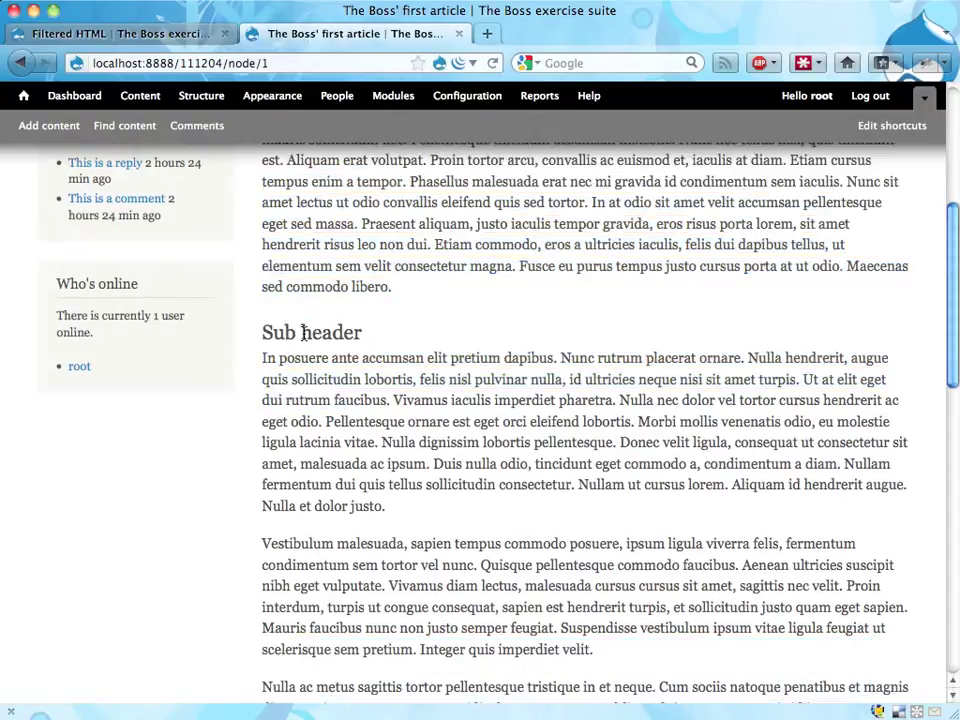
triple_click(303, 333)
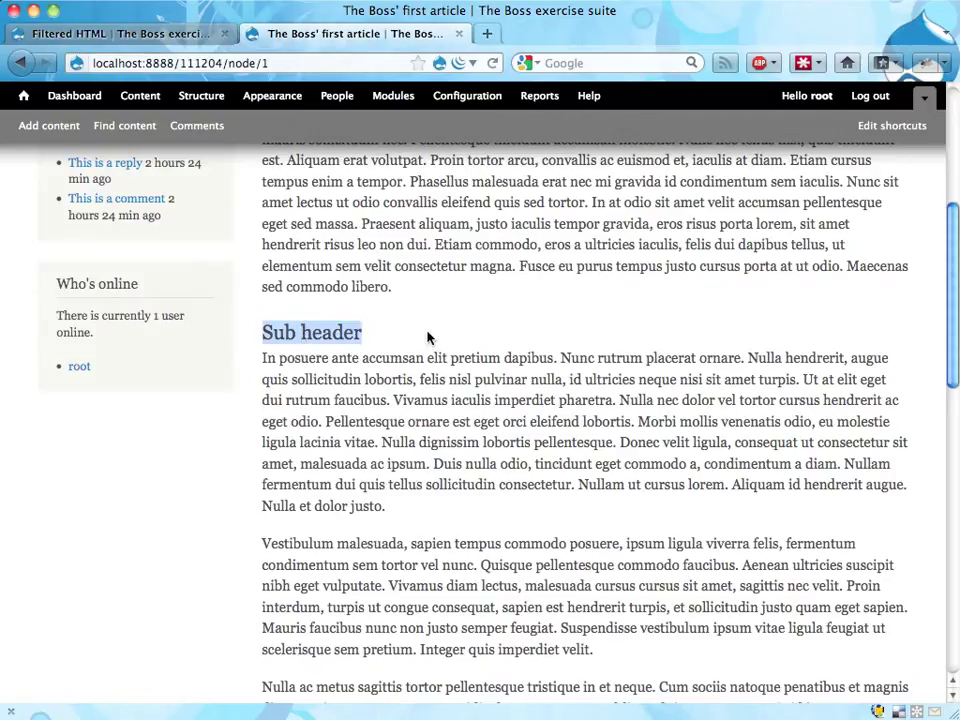
scroll(427, 337, up, 5)
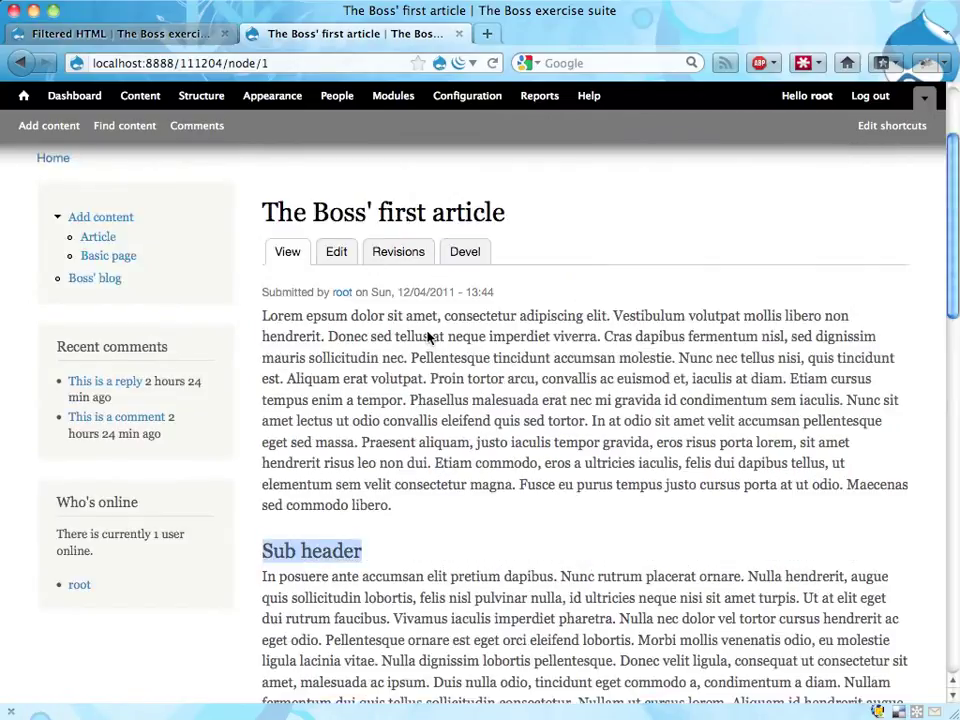
scroll(427, 337, up, 3)
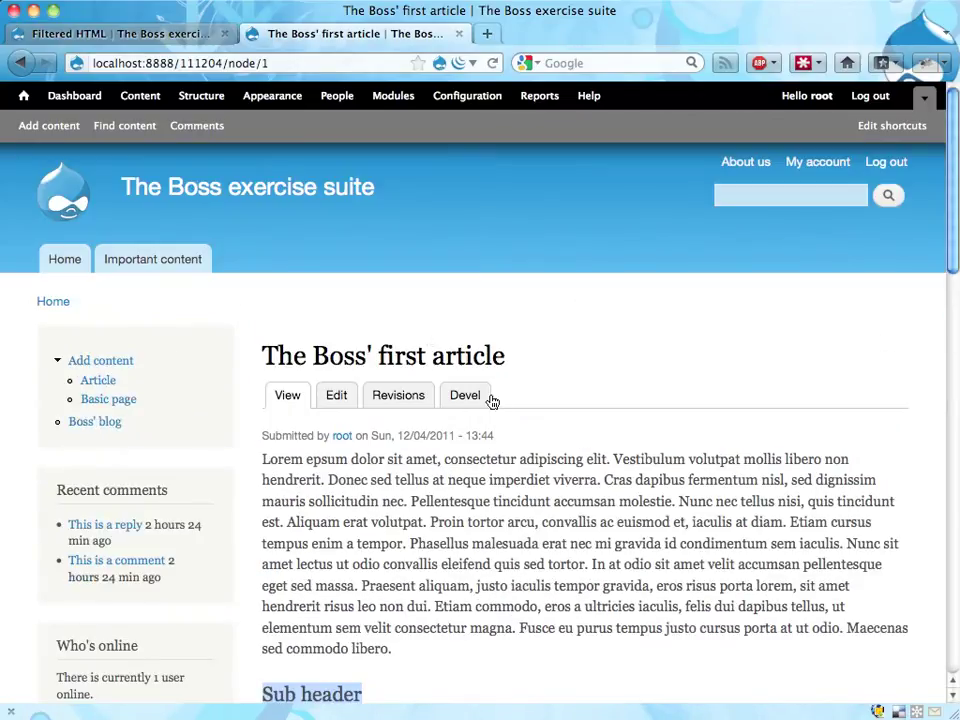
Step: Return to the Text formats list and highlight Filtered HTML's four roles, now including editor
click(140, 34)
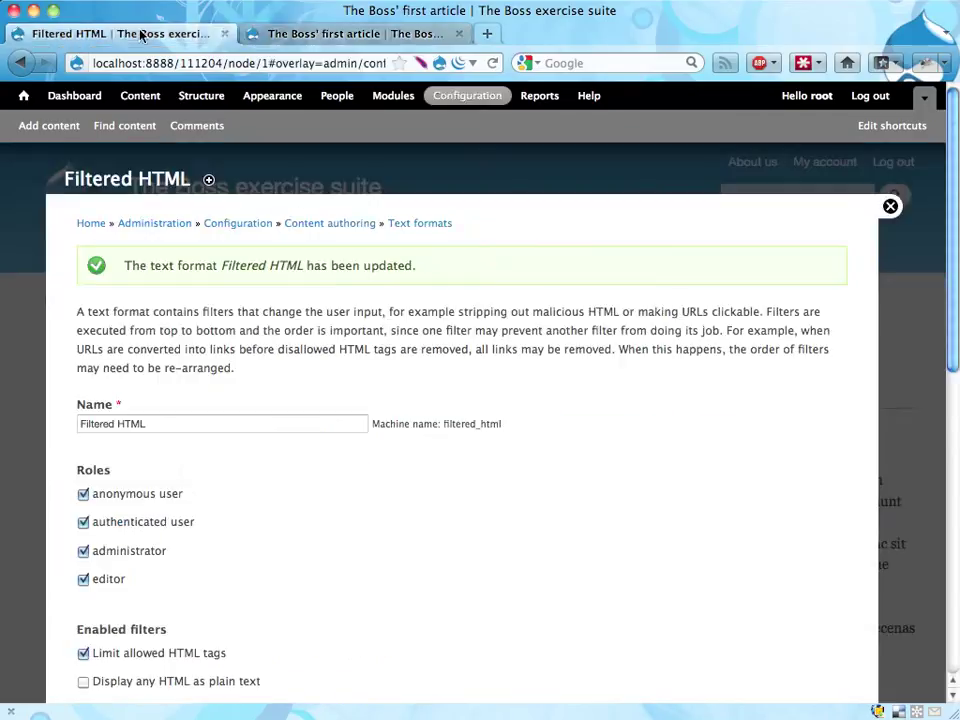
click(416, 224)
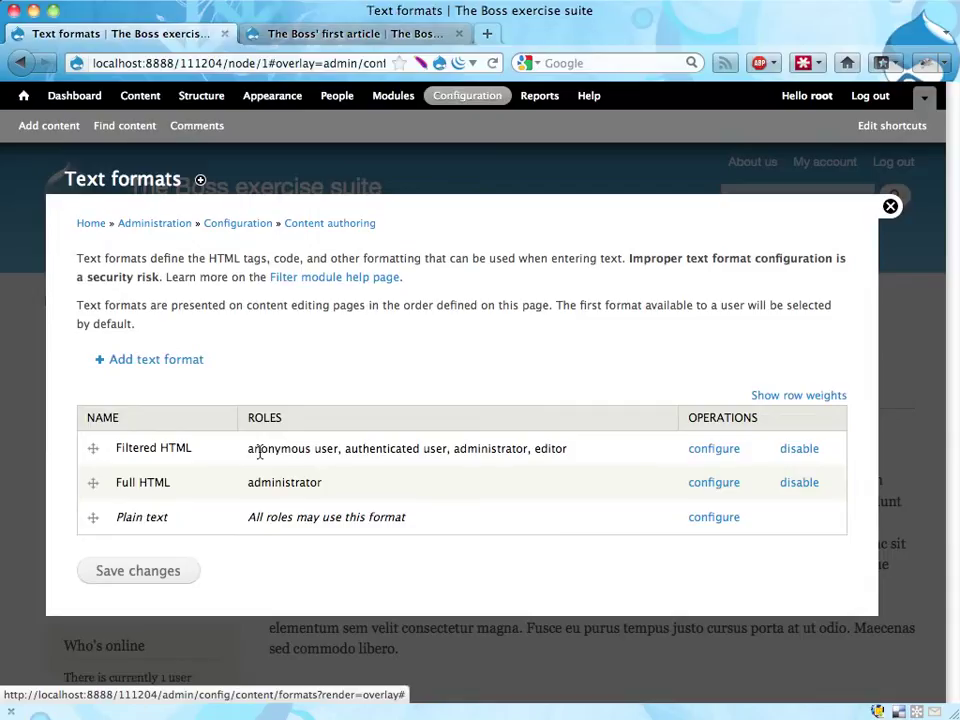
drag(248, 452, 566, 452)
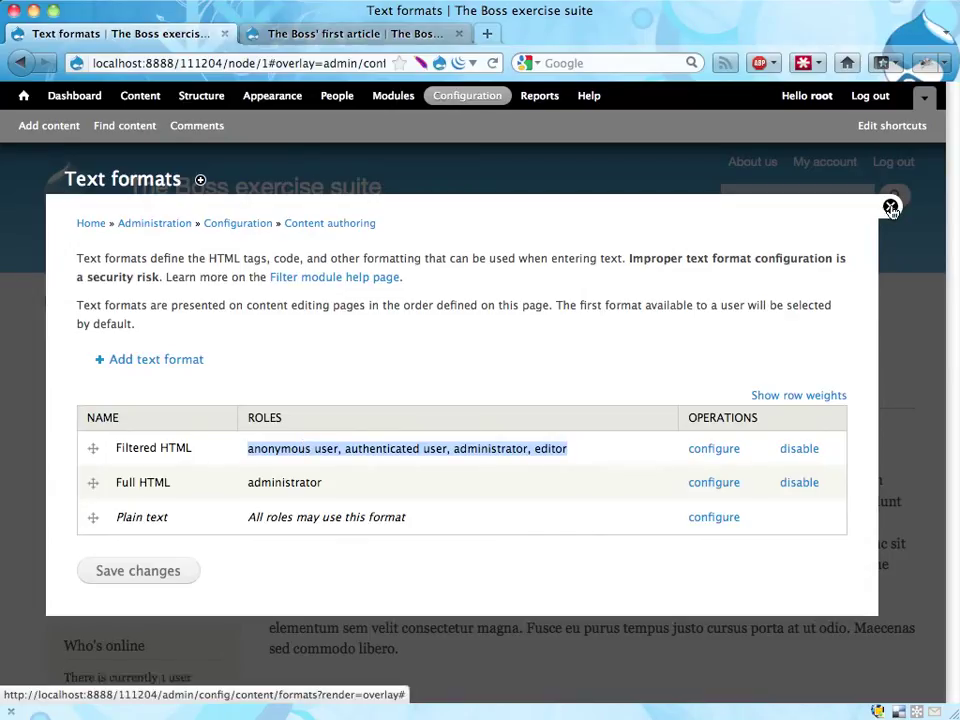
click(401, 452)
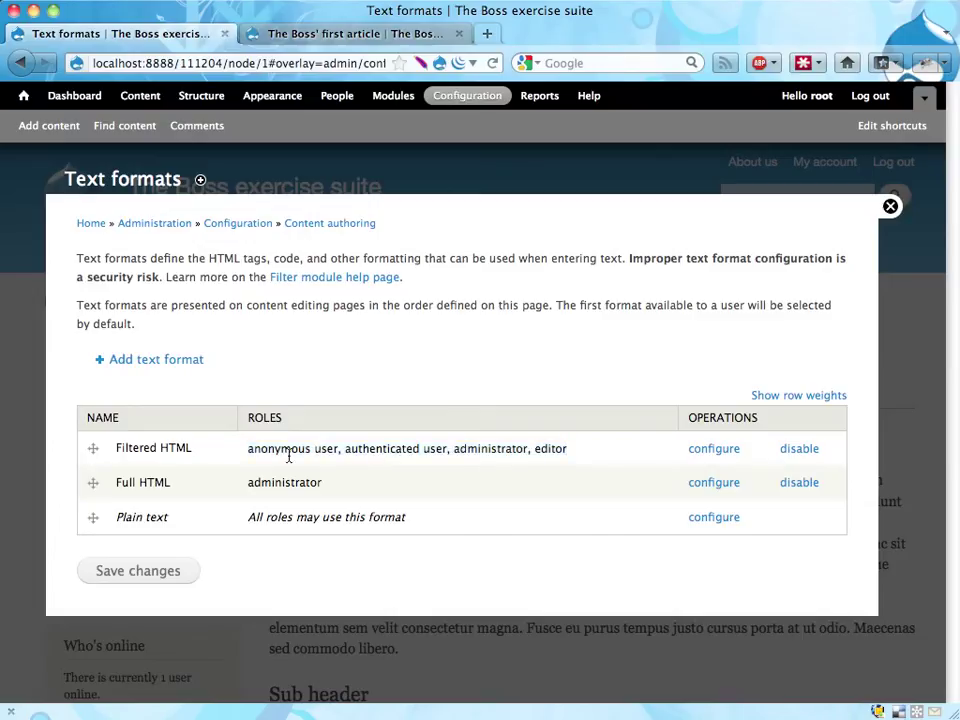
drag(249, 449, 343, 449)
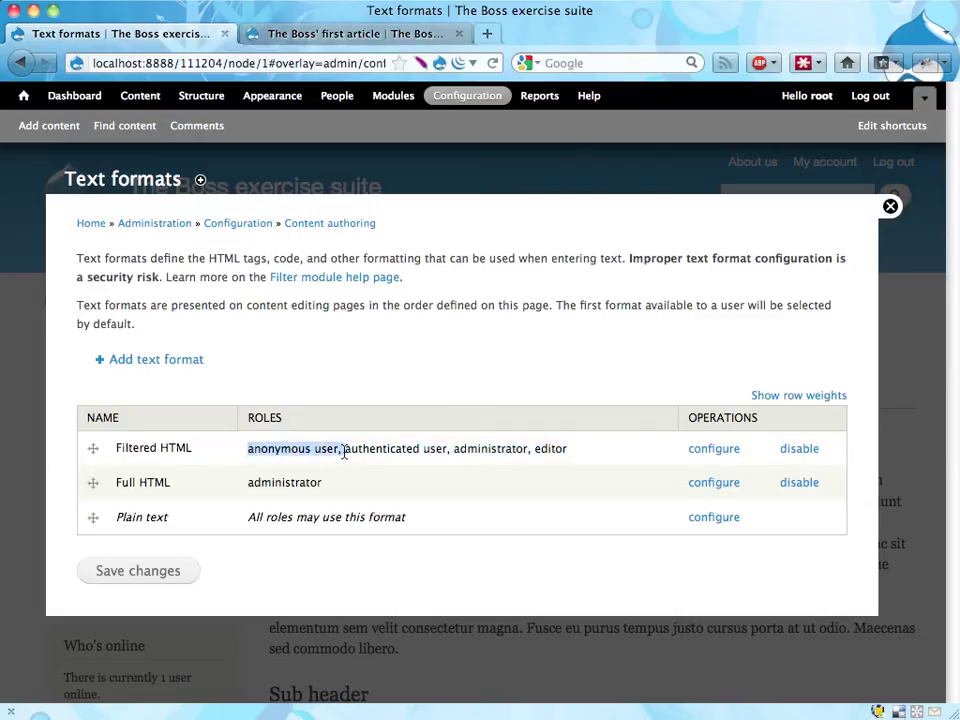